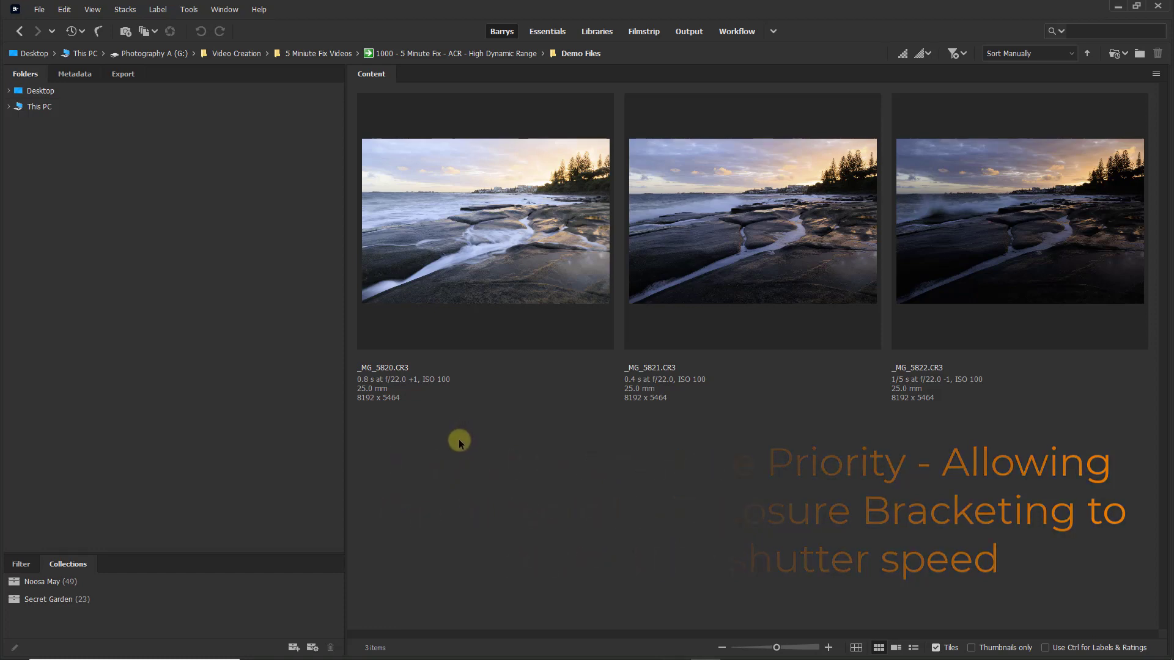
- Open the three bracketed raw photos _MG_5820.CR3, _MG_5821.CR3 and _MG_5822.CR3 together in Camera Raw
{"action": "left_click", "coordinate": [493, 215]}
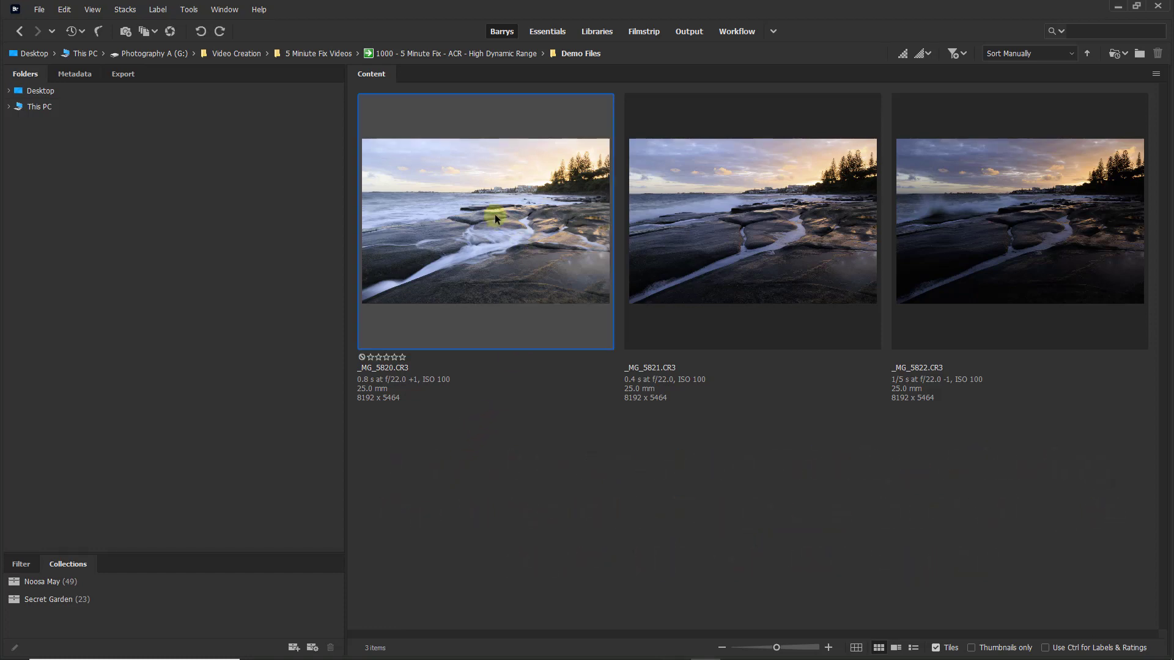
{"action": "left_click", "coordinate": [740, 203], "text": "ctrl"}
{"action": "left_click", "coordinate": [964, 196], "text": "ctrl"}
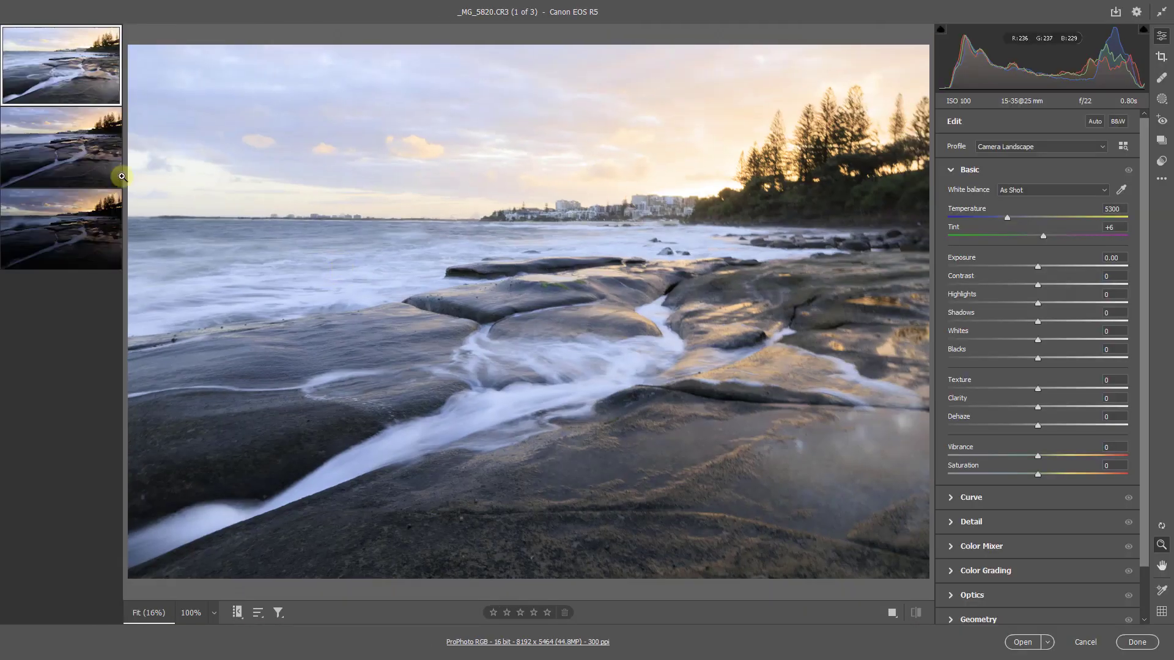
- Select all three exposures with _MG_5821.CR3 as the active image and start Merge to HDR
{"action": "left_click", "coordinate": [62, 154]}
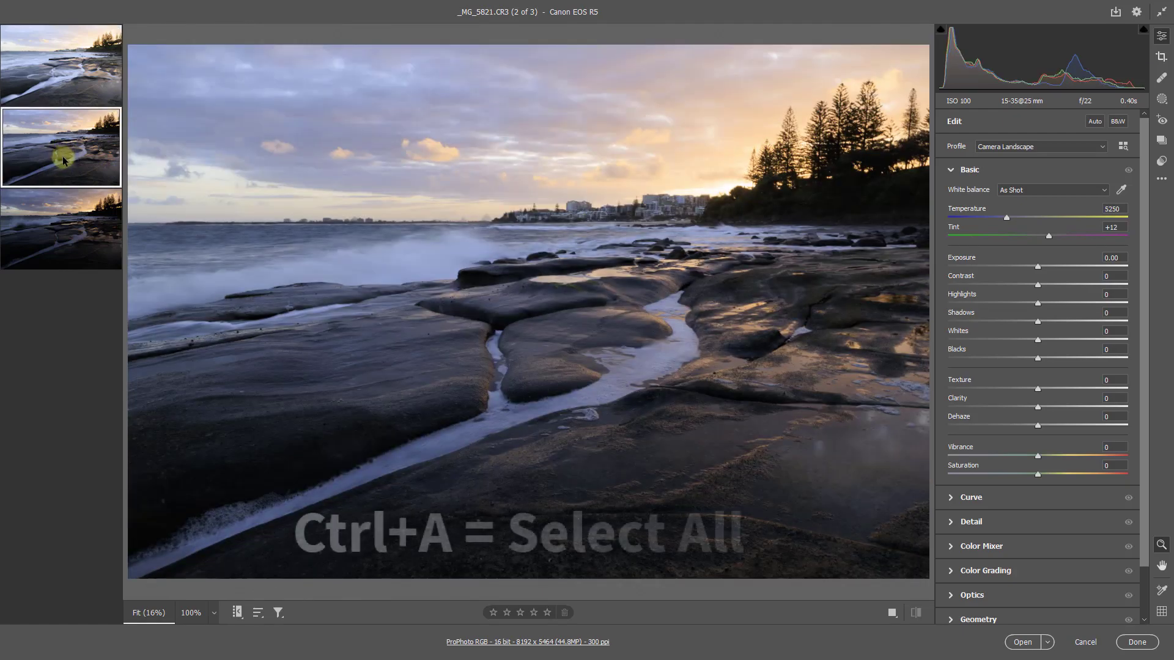
{"action": "key", "text": "ctrl+a"}
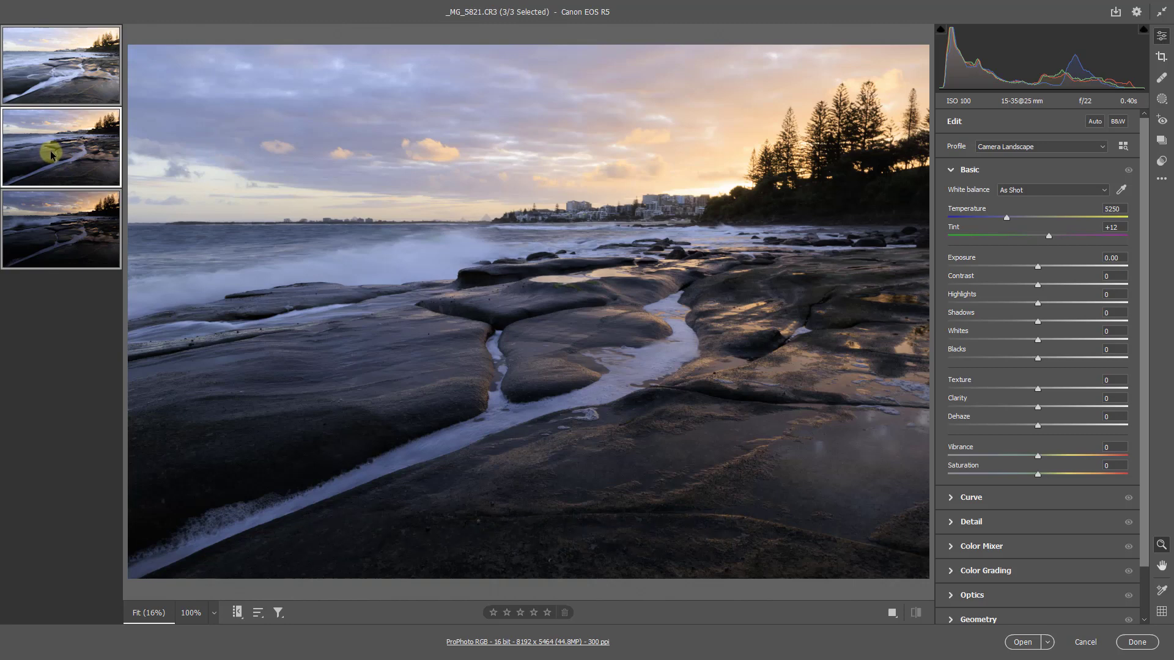
{"action": "right_click", "coordinate": [50, 156]}
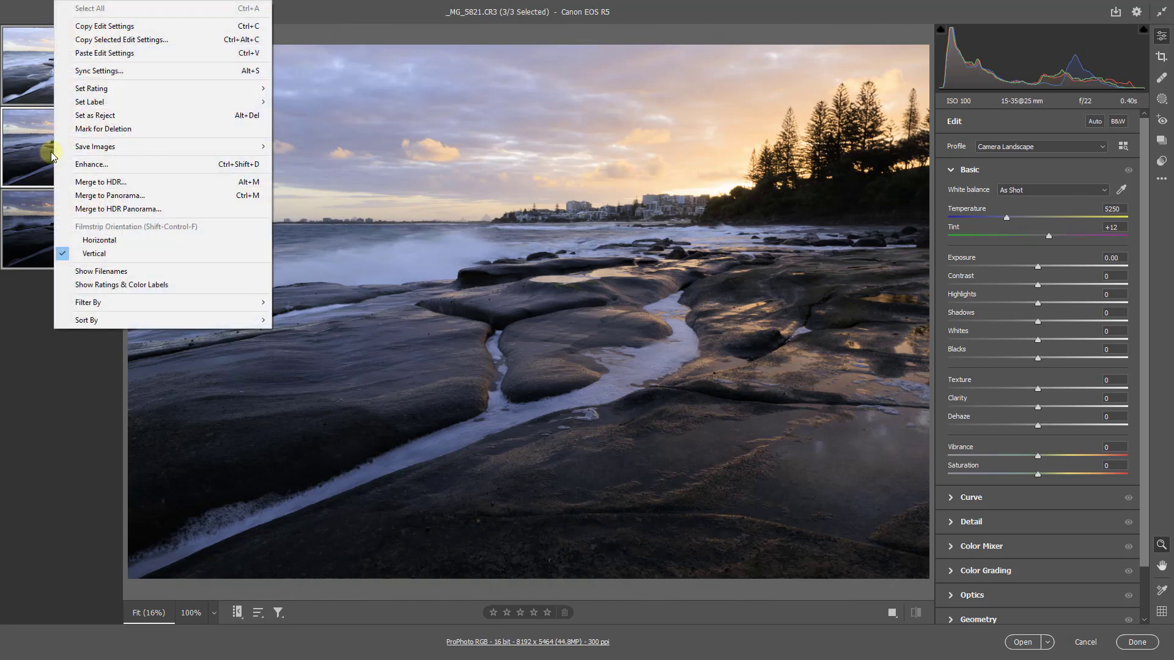
{"action": "left_click", "coordinate": [105, 184]}
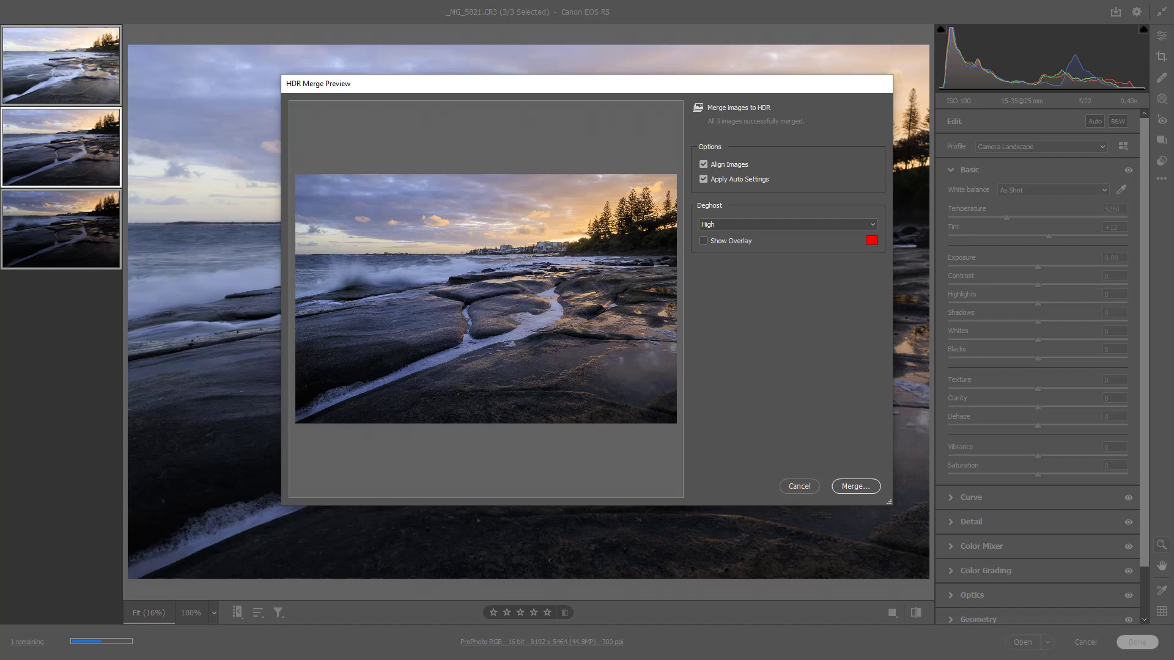
- Merge the exposures with High deghosting and save the result as _MG_5821-HDR in Digital Negative format in the Demo Files folder
{"action": "left_click", "coordinate": [788, 224]}
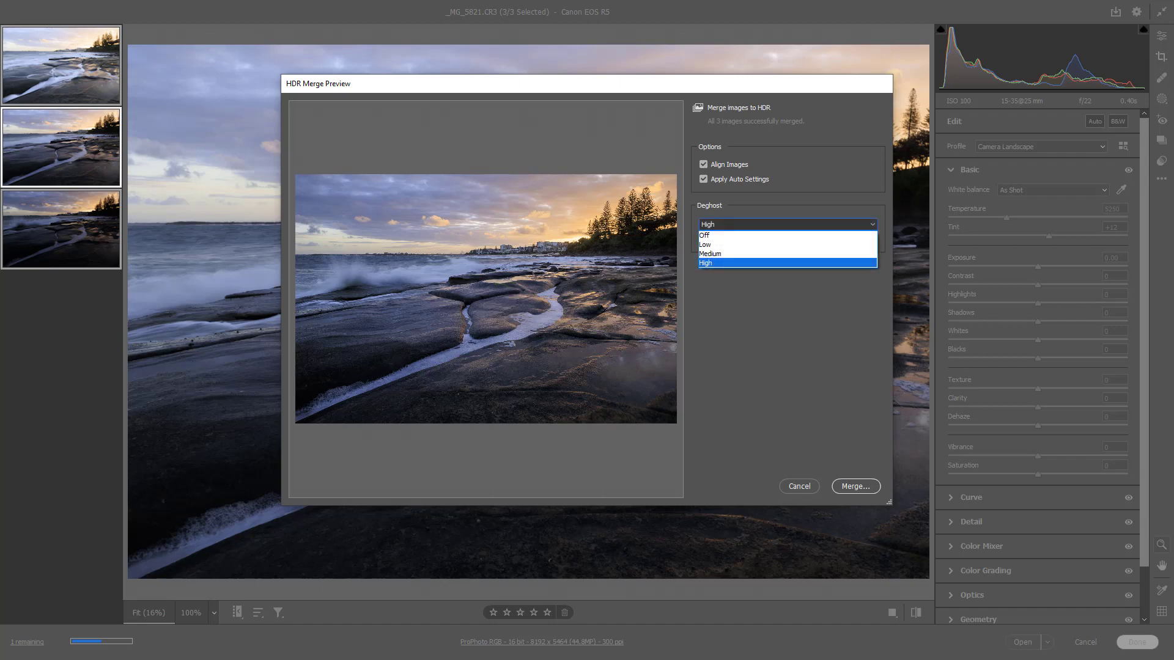
{"action": "key", "text": "Return"}
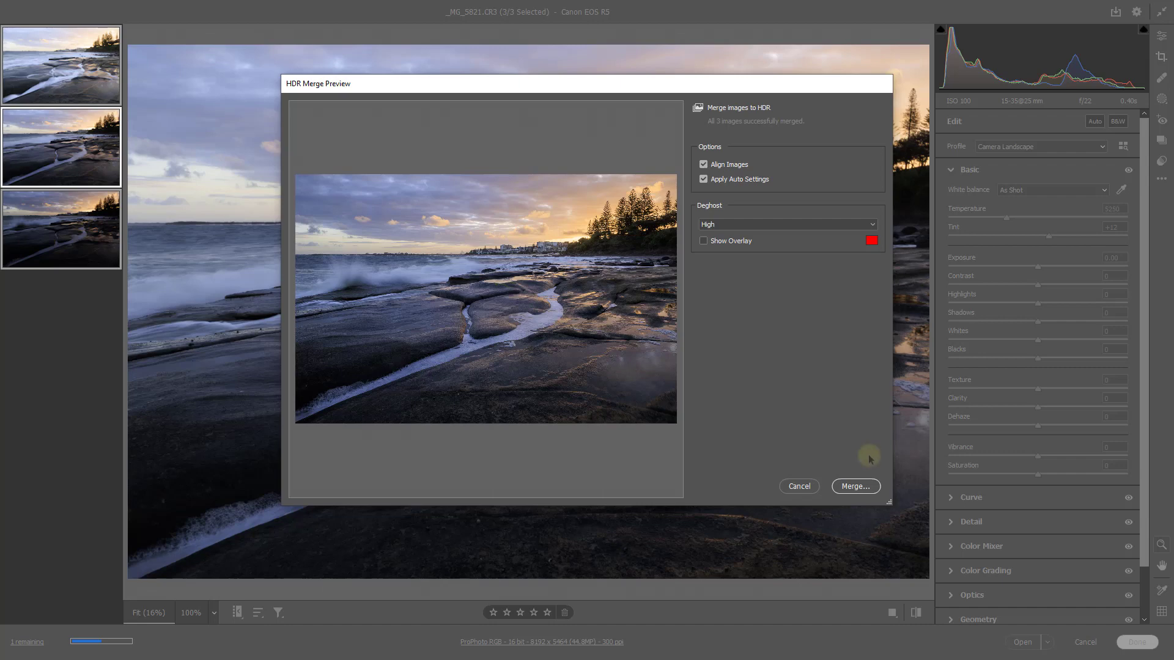
{"action": "left_click", "coordinate": [854, 487]}
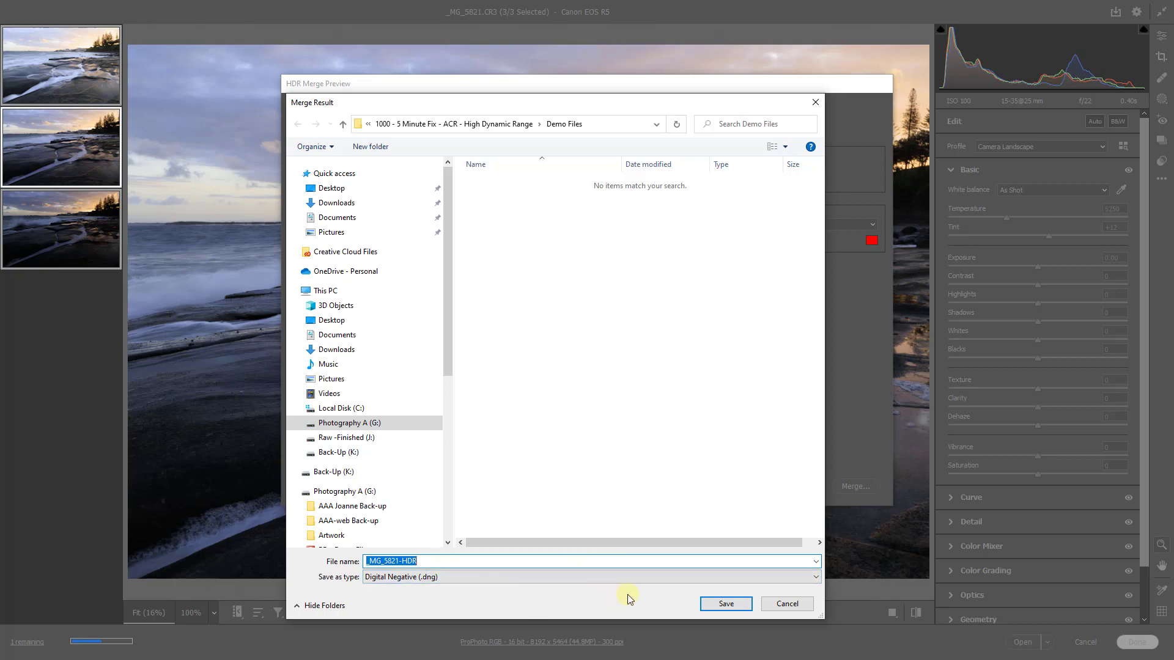
{"action": "left_click", "coordinate": [714, 605]}
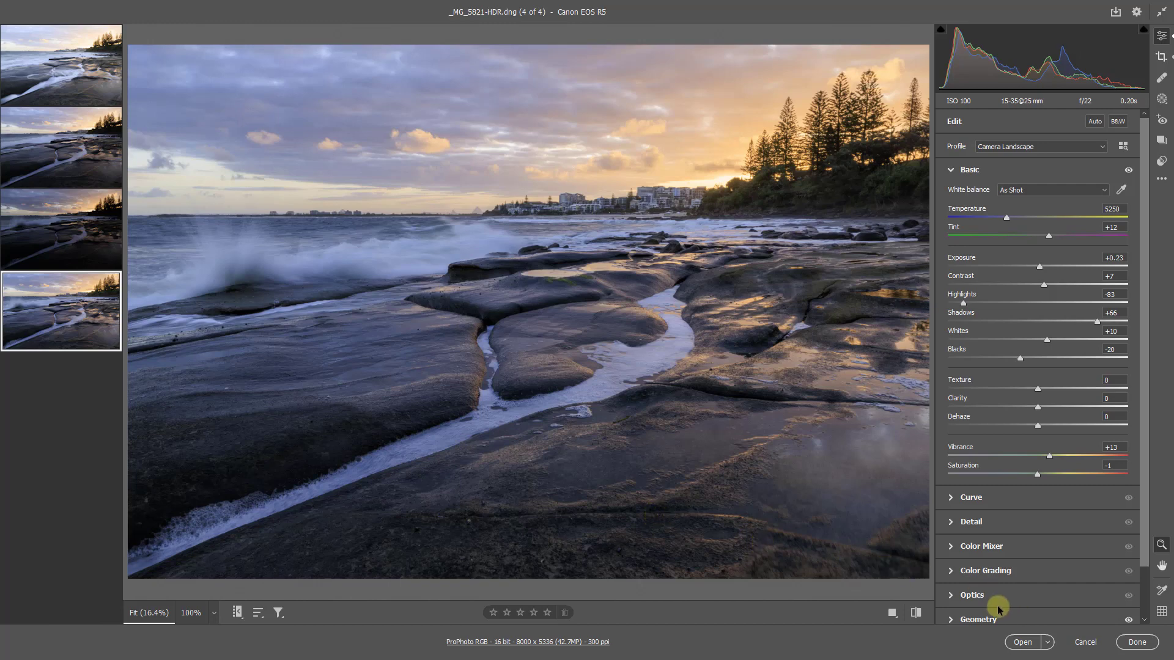
- Finish the Camera Raw session, switch to Bridge and open _MG_5821-HDR.dng in Camera Raw
{"action": "left_click", "coordinate": [1137, 642]}
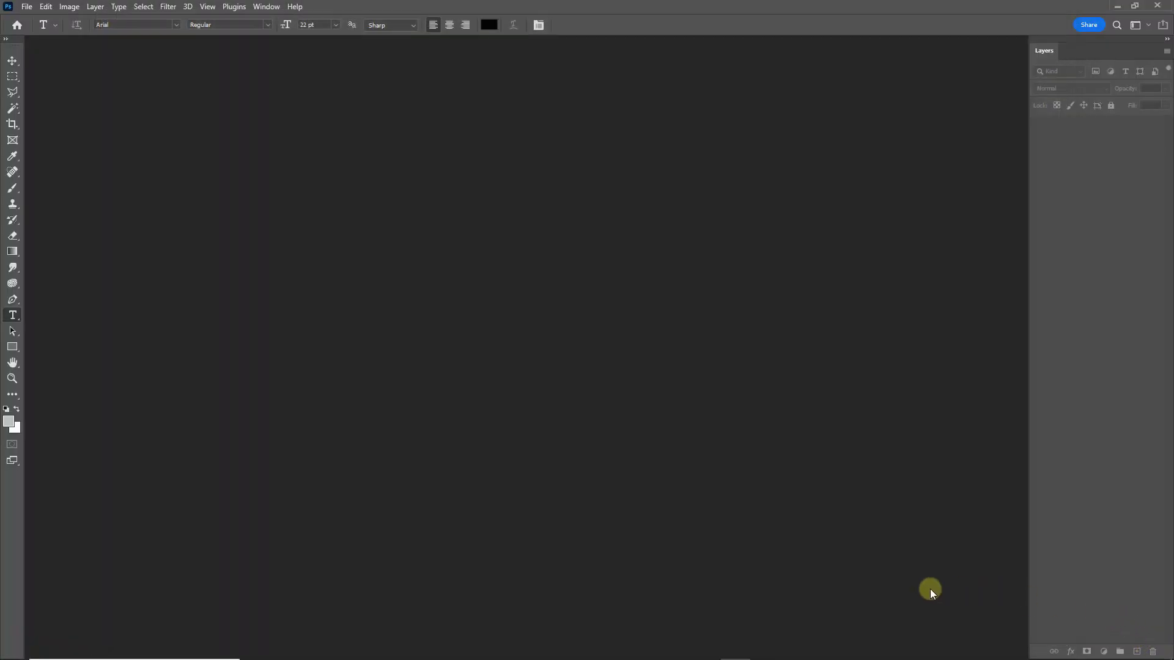
{"action": "left_click", "coordinate": [705, 652]}
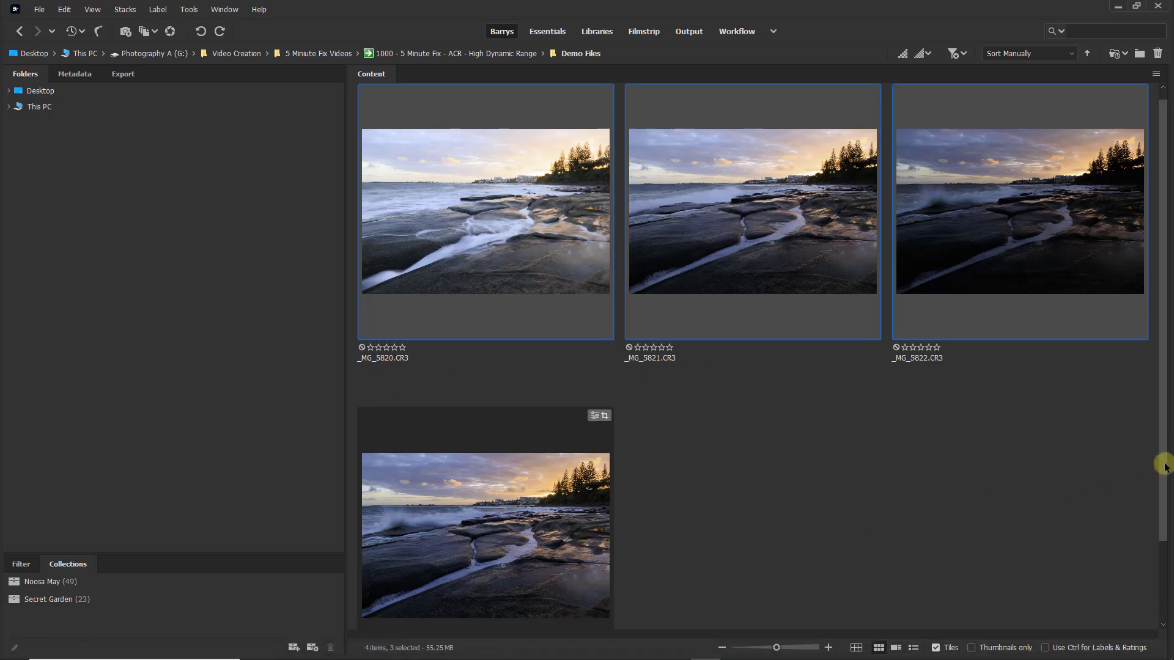
{"action": "left_click_drag", "start_coordinate": [1160, 463], "coordinate": [1162, 536]}
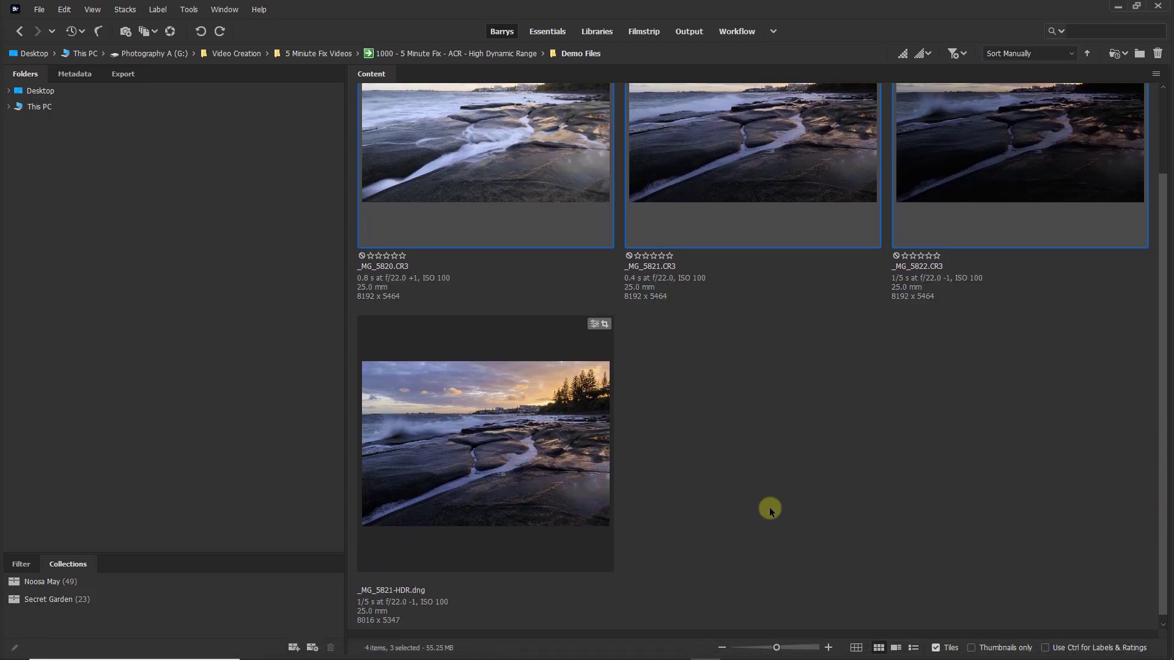
{"action": "left_click", "coordinate": [489, 455]}
{"action": "double_click", "coordinate": [485, 445]}
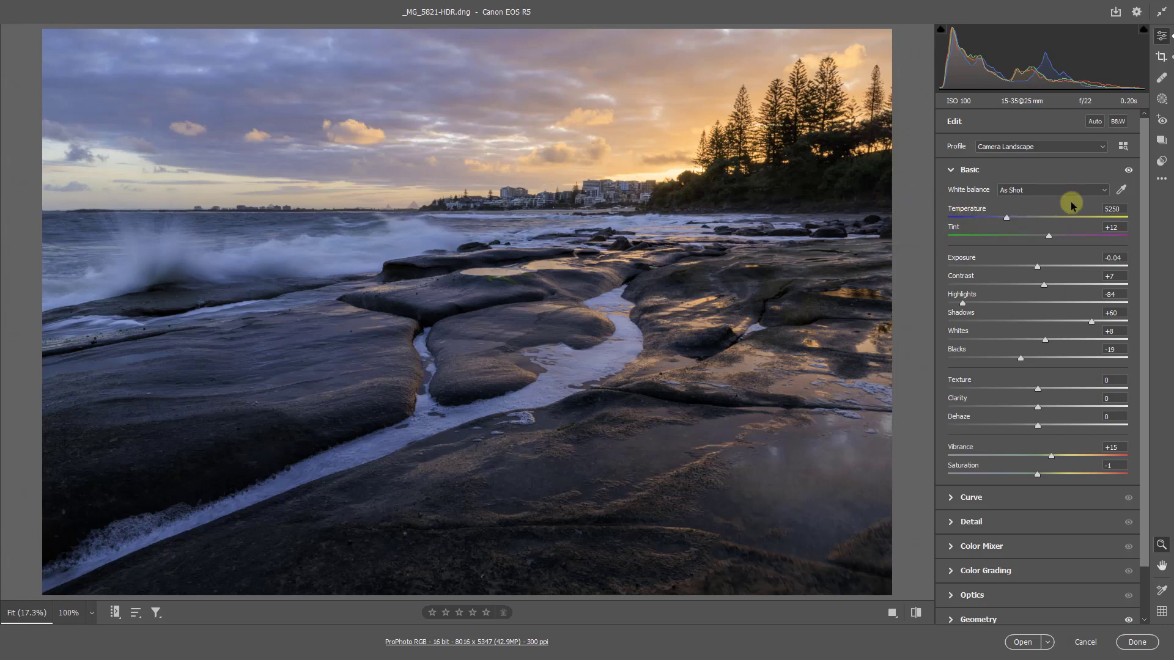
- Sample the white balance from the white water channel in the rocks, and warm the Temperature to 8200
{"action": "left_click", "coordinate": [1120, 189]}
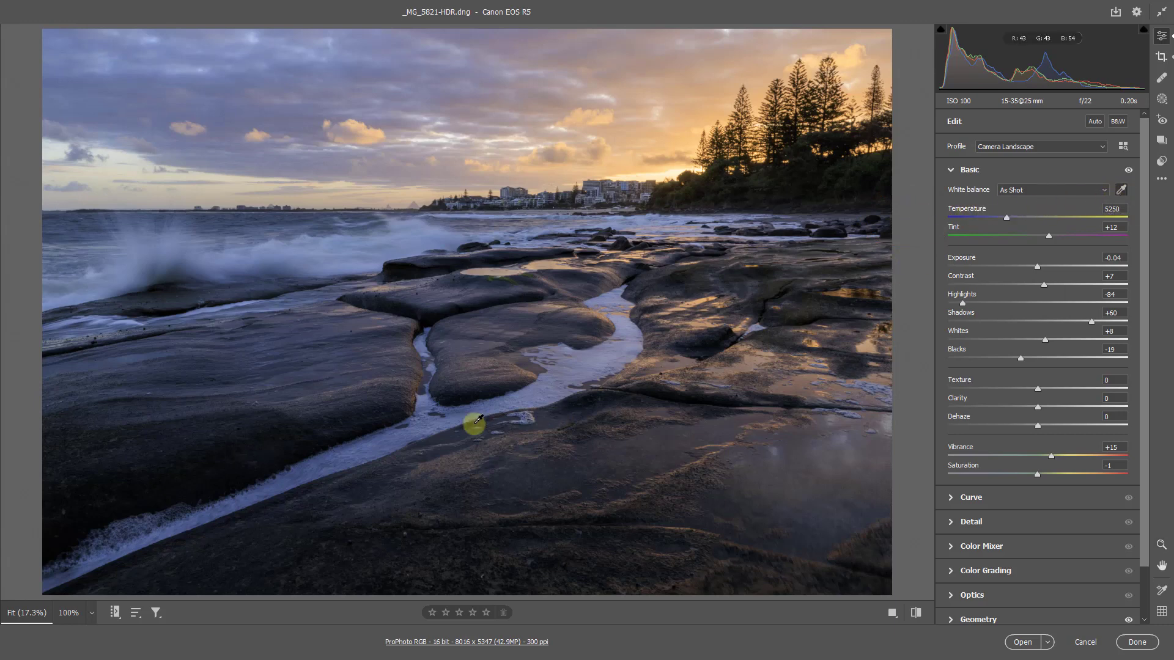
{"action": "left_click", "coordinate": [392, 440]}
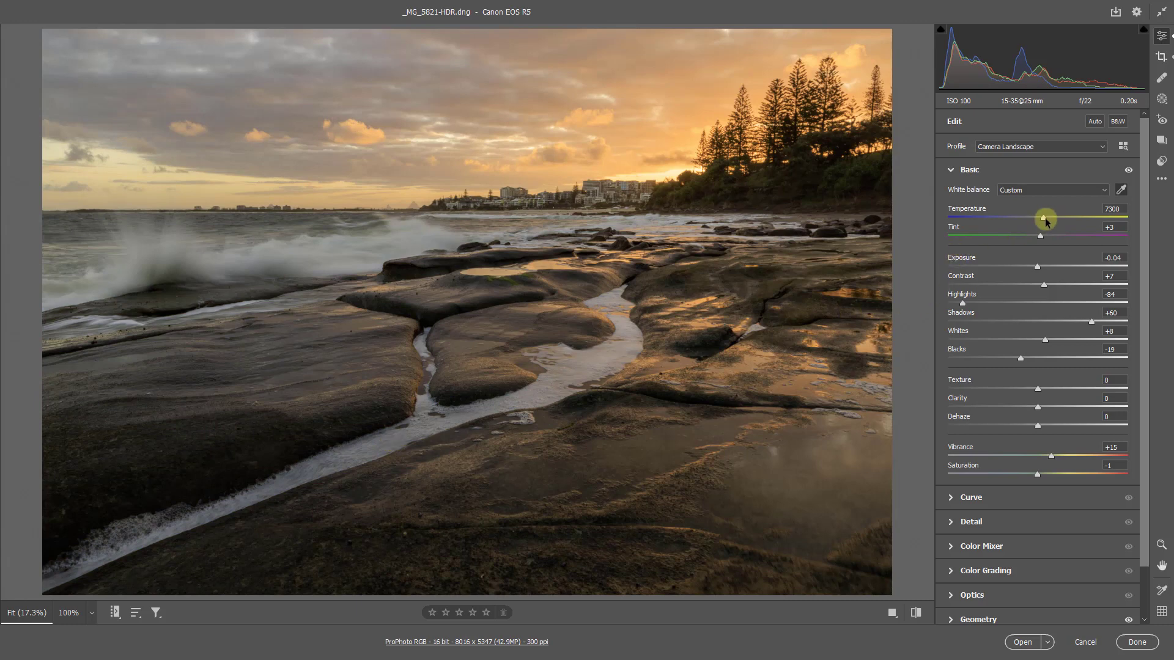
{"action": "left_click_drag", "start_coordinate": [1043, 220], "coordinate": [1054, 224]}
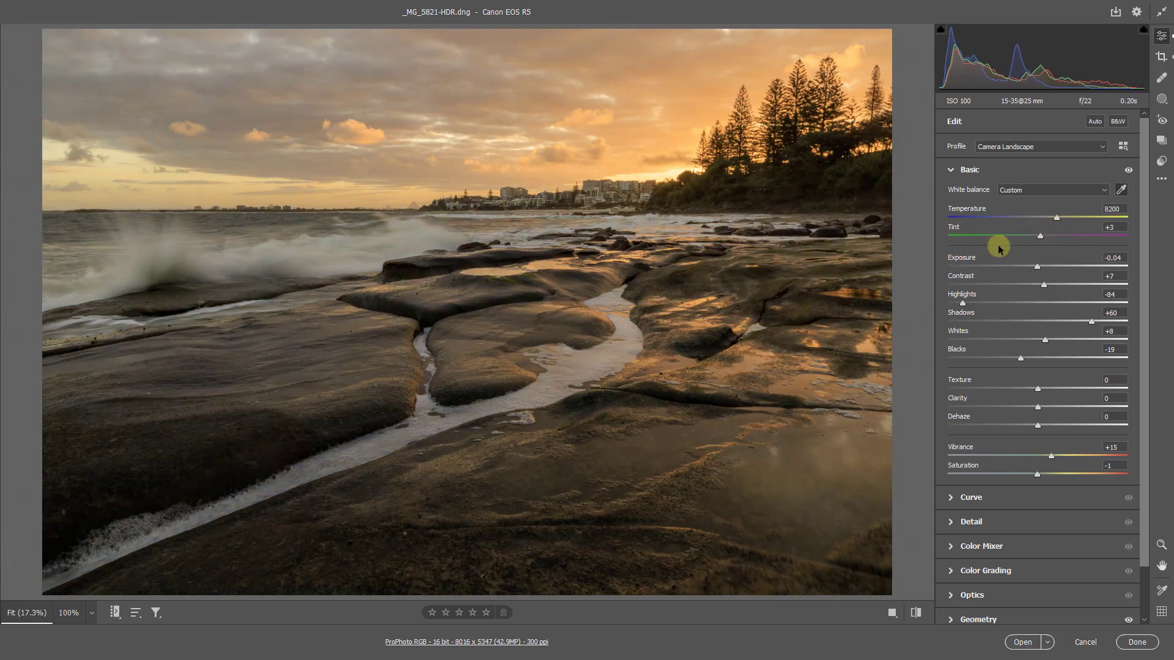
- Add a linear gradient mask from the photo's left edge past its centre with Exposure -0.20 and Blacks -8, brushing the white water out of it
{"action": "key", "text": "shift+w"}
{"action": "key", "text": "g"}
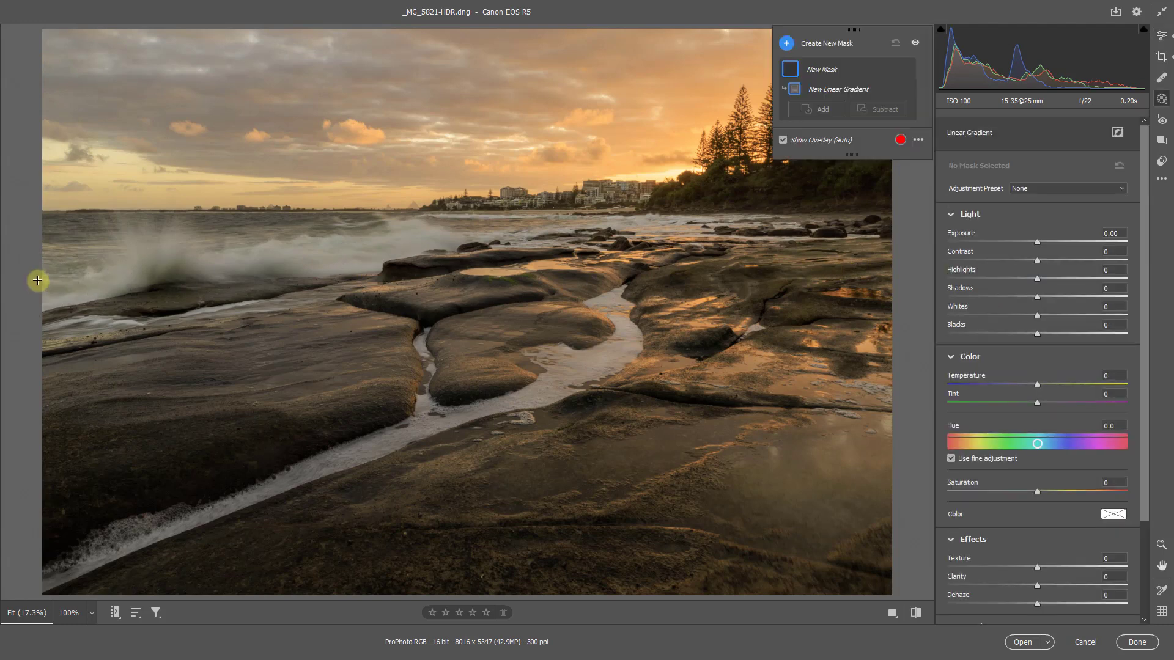
{"action": "mouse_move", "coordinate": [38, 281]}
{"action": "left_mouse_down"}
{"action": "mouse_move", "coordinate": [341, 264]}
{"action": "mouse_move", "coordinate": [524, 286]}
{"action": "mouse_move", "coordinate": [644, 279]}
{"action": "left_mouse_up"}
{"action": "left_click_drag", "start_coordinate": [1036, 241], "coordinate": [1033, 243]}
{"action": "left_click_drag", "start_coordinate": [1037, 335], "coordinate": [1028, 333]}
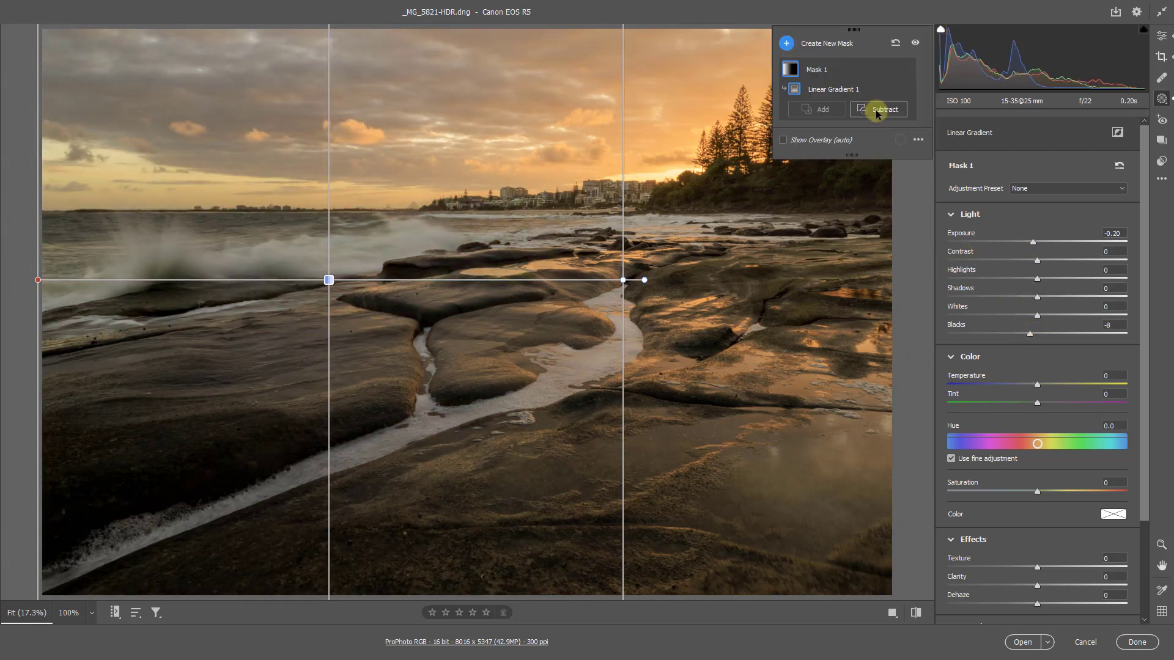
{"action": "left_click", "coordinate": [882, 116]}
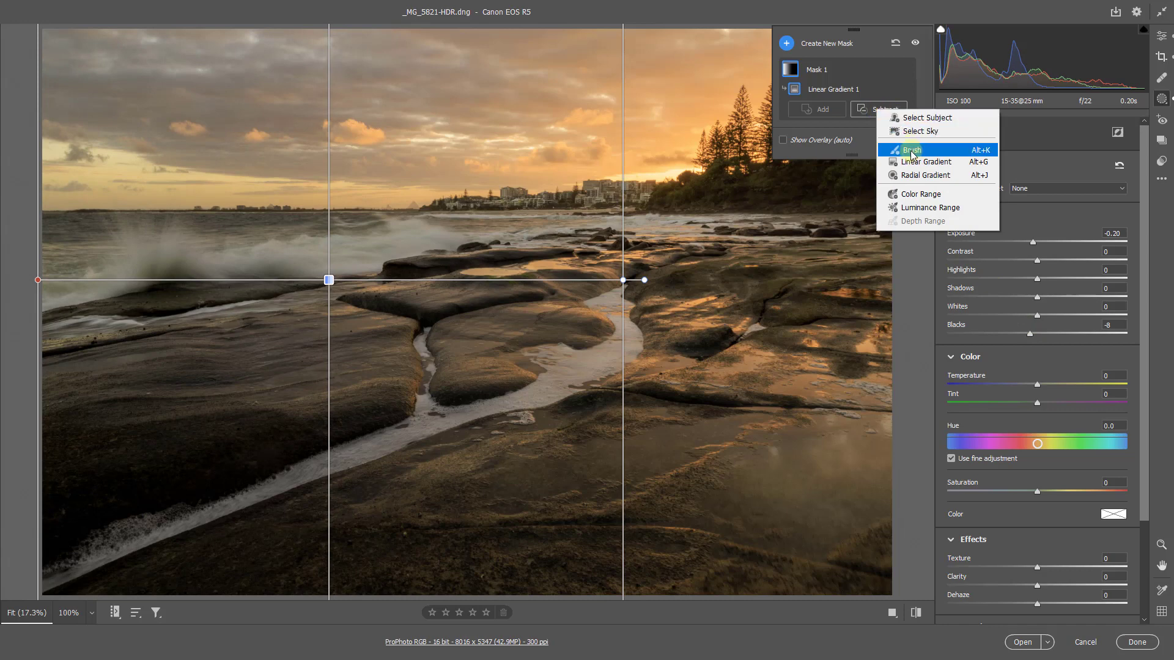
{"action": "left_click", "coordinate": [911, 153]}
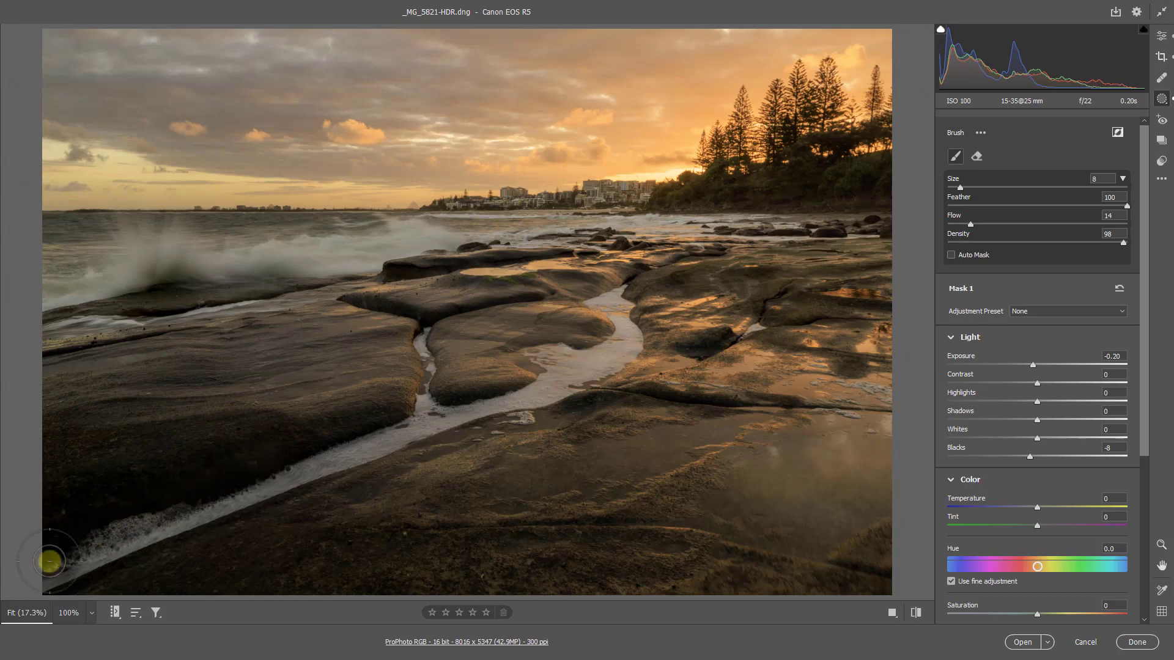
- Add a linear gradient mask from the top of the sky down past the horizon, with Exposure -0.60 and Clarity +33
{"action": "key", "text": "g"}
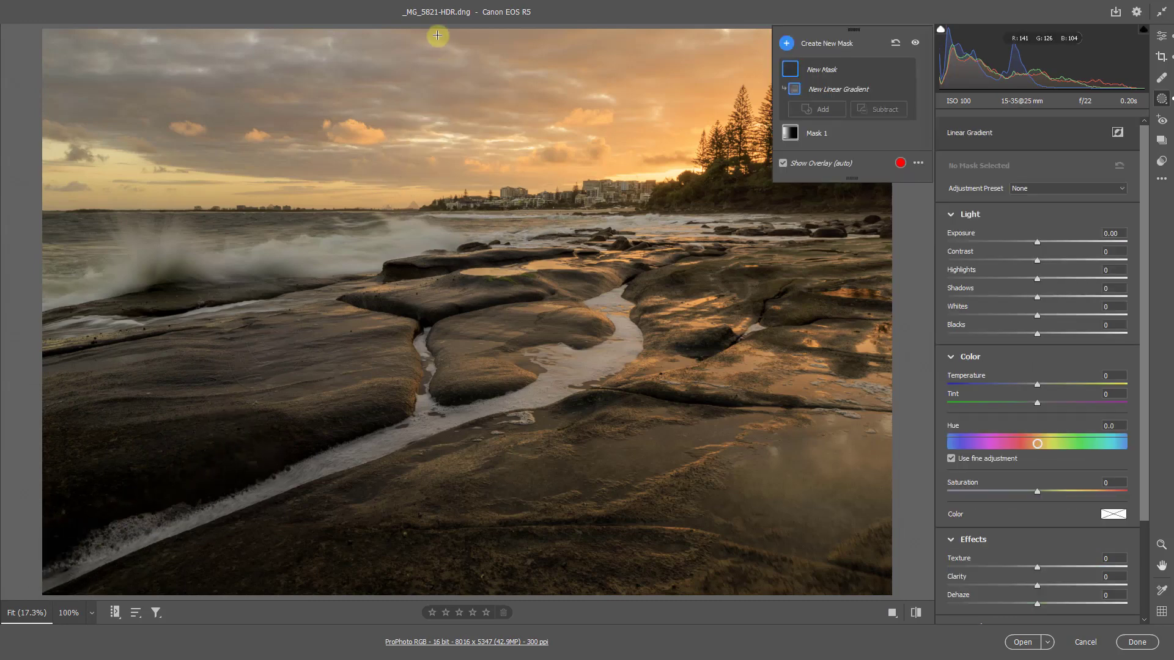
{"action": "left_click_drag", "start_coordinate": [437, 36], "coordinate": [444, 273]}
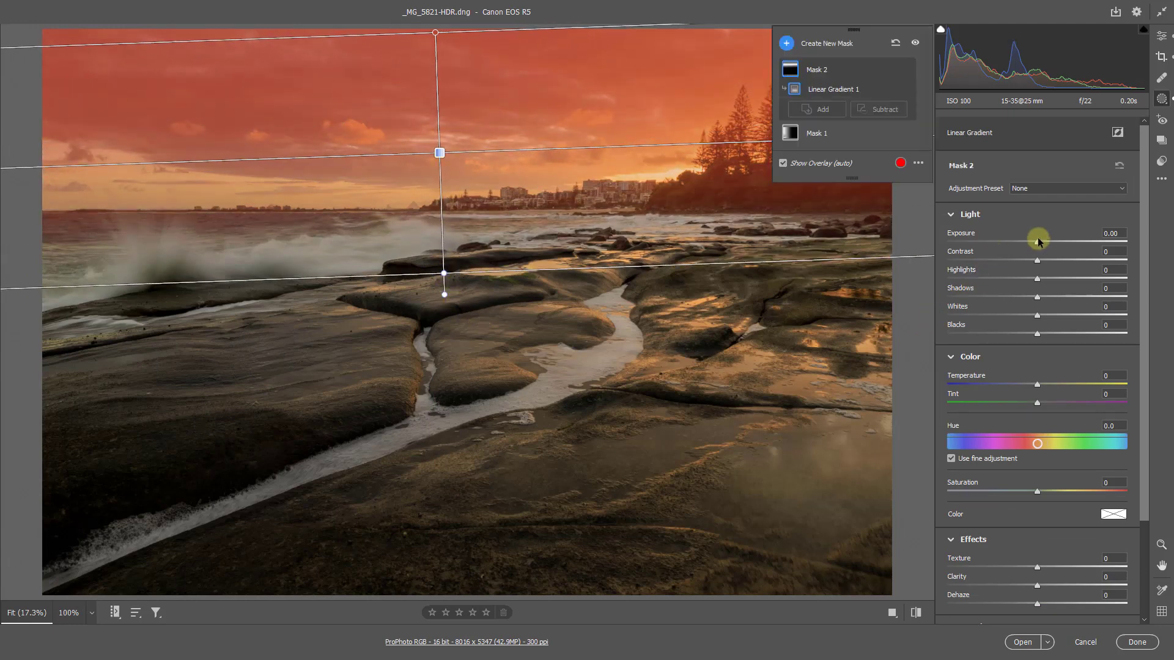
{"action": "left_click_drag", "start_coordinate": [1038, 242], "coordinate": [1023, 242]}
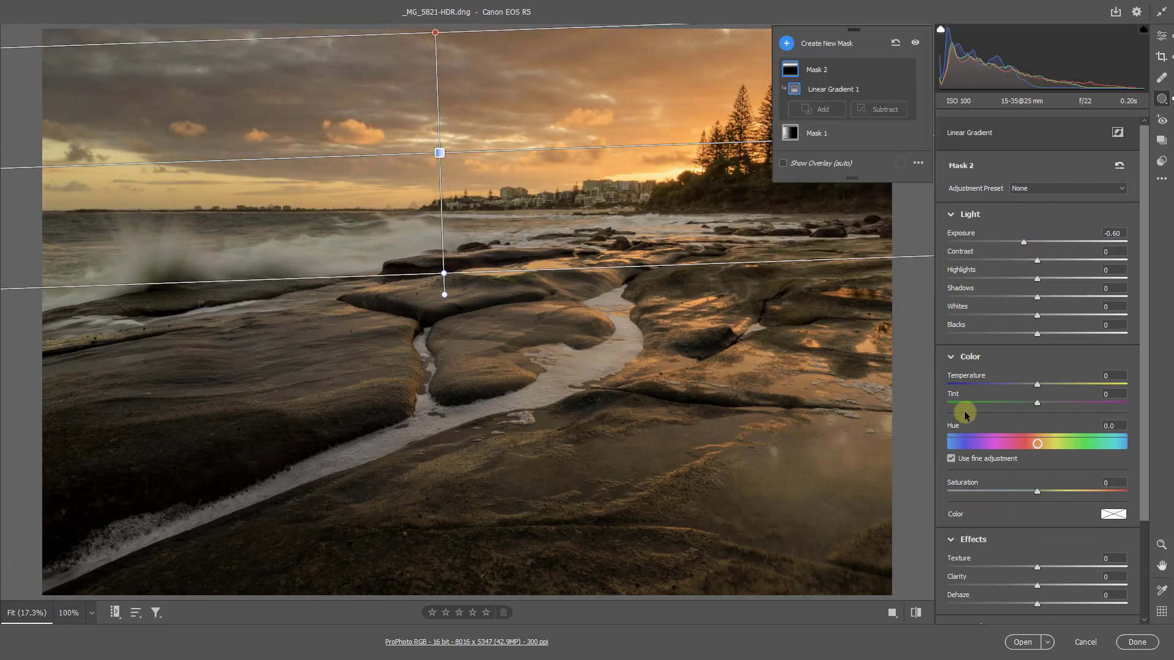
{"action": "left_click_drag", "start_coordinate": [1064, 587], "coordinate": [1065, 588]}
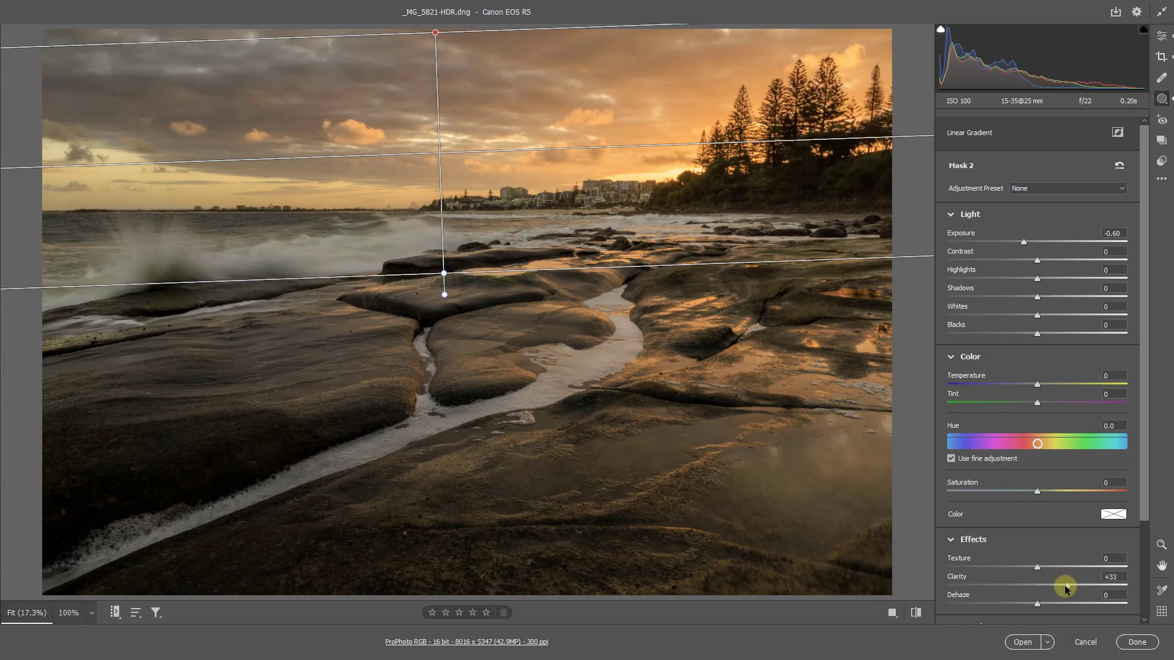
{"action": "key", "text": "e"}
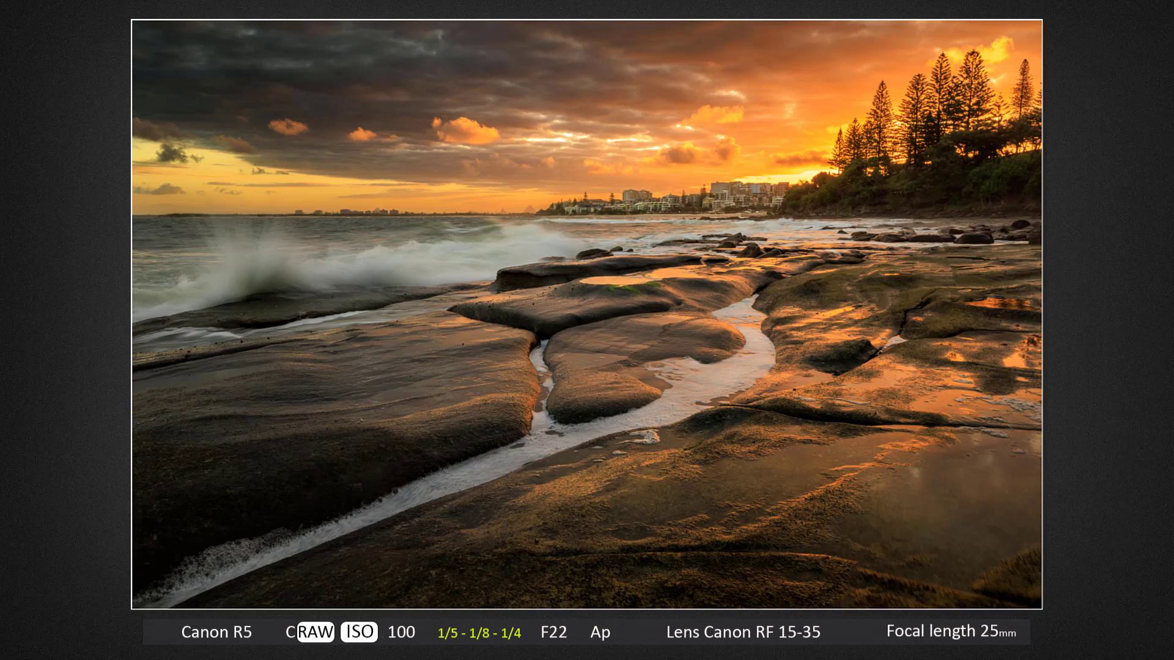
{"action": "key", "text": "Right"}
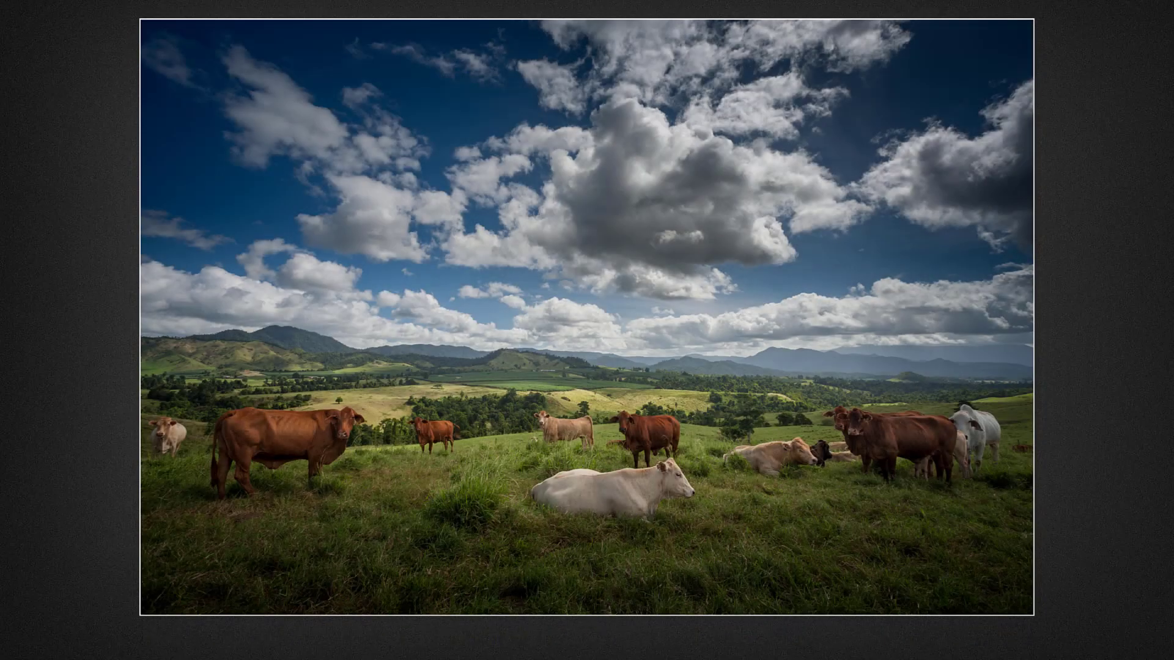